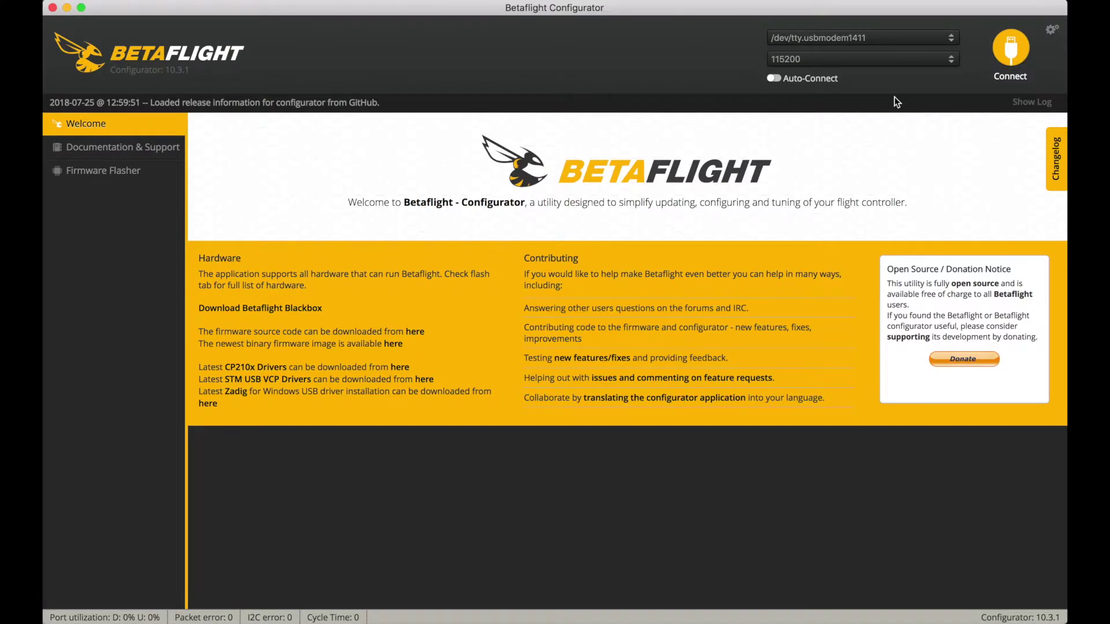
Connect to the flight controller and run 'diff all' in the CLI
left_click(1011, 51)
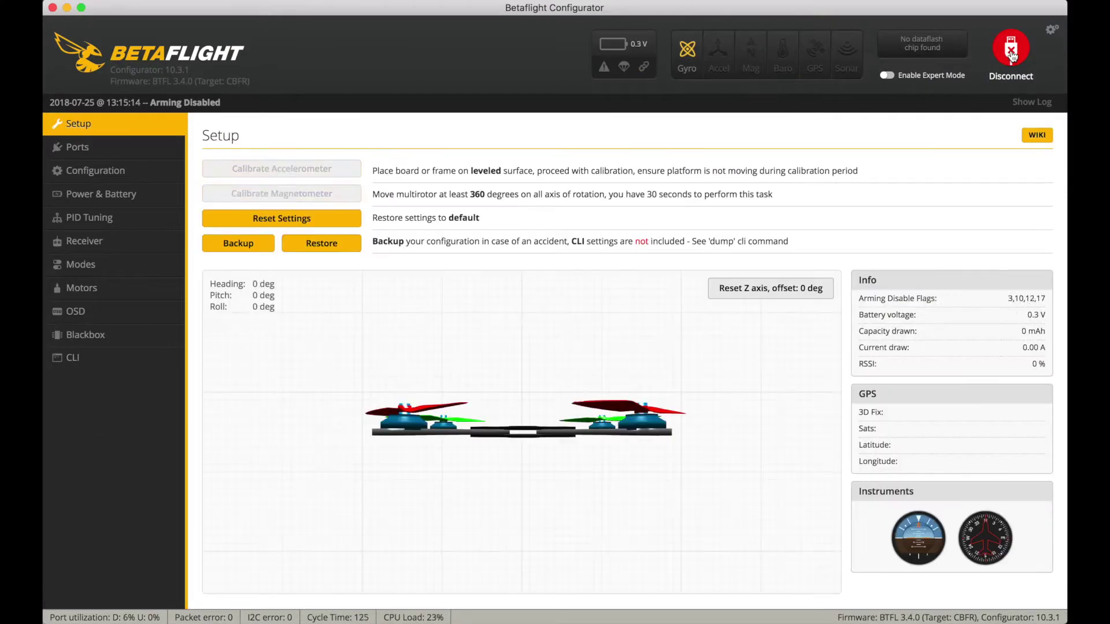
left_click(133, 359)
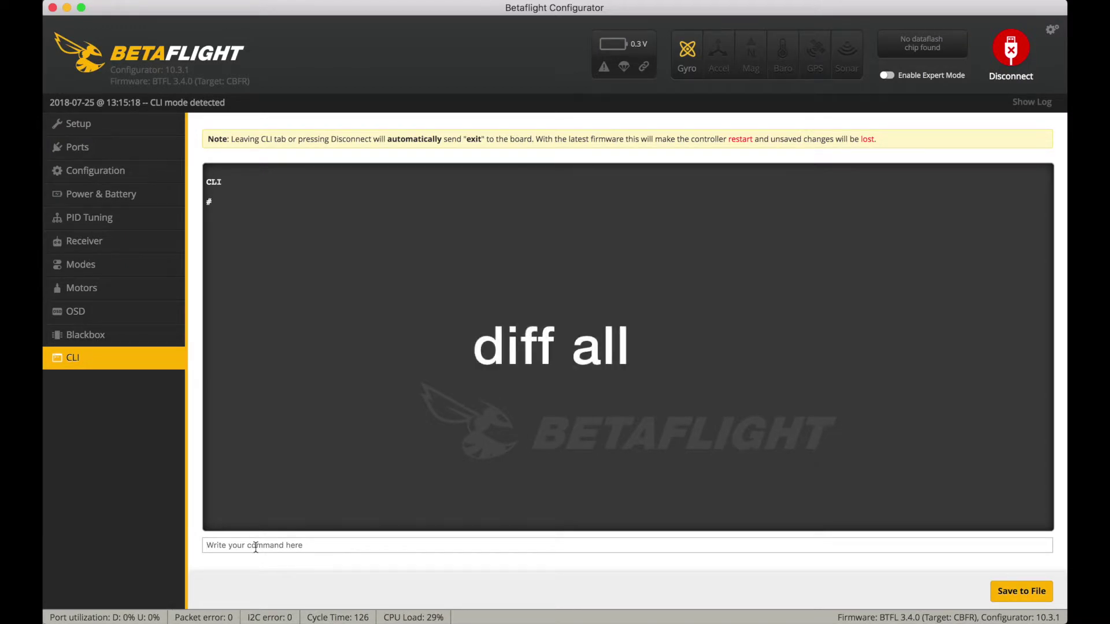
type("diff all")
key("Return")
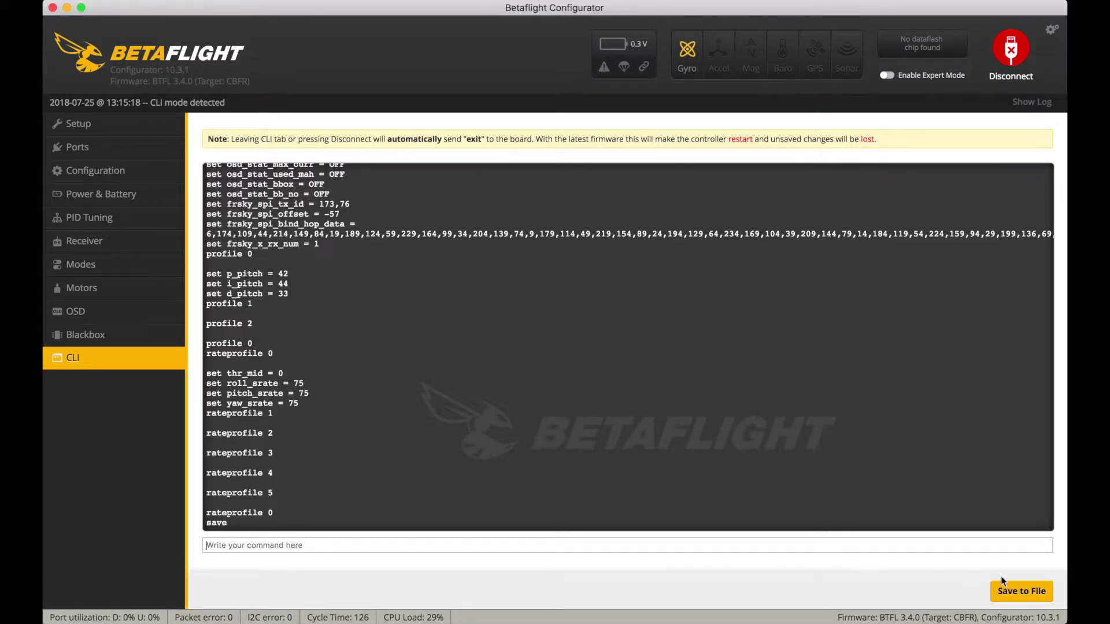
Save the output as plain text BTFL_cli_UR65_20180725_131528.txt in BF, then disconnect
left_click(1019, 593)
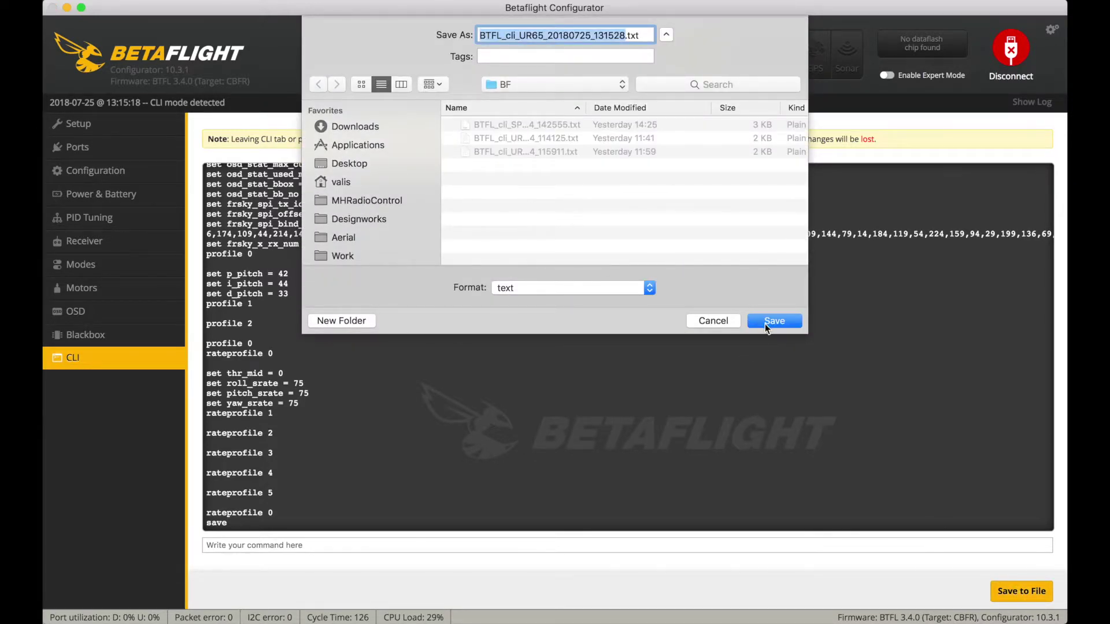
left_click(632, 288)
left_click(636, 290)
left_click(752, 321)
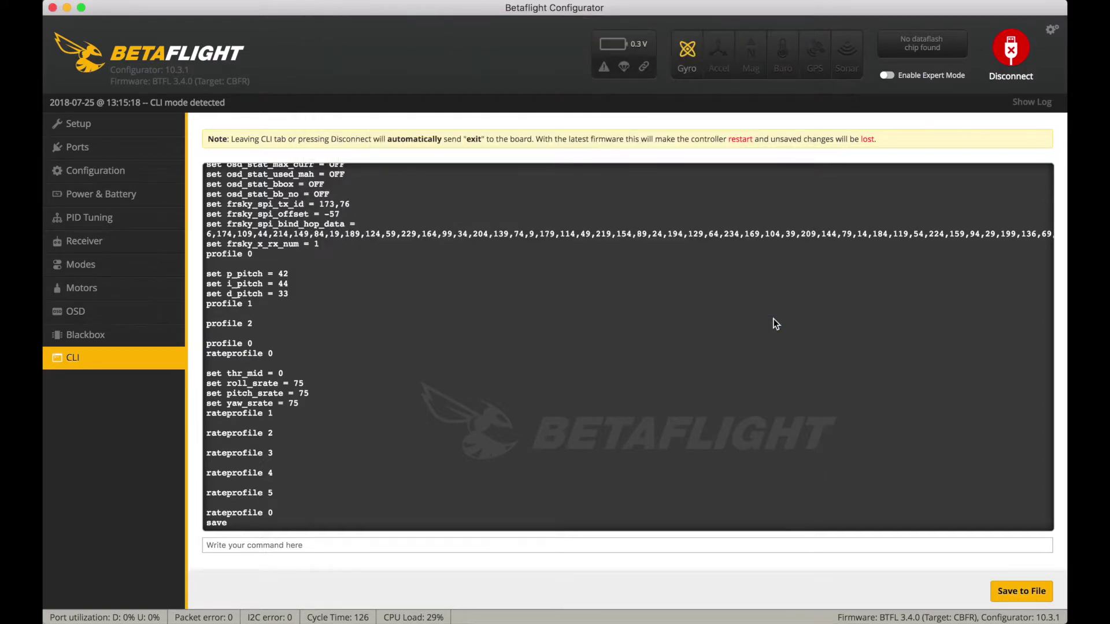
left_click(1011, 51)
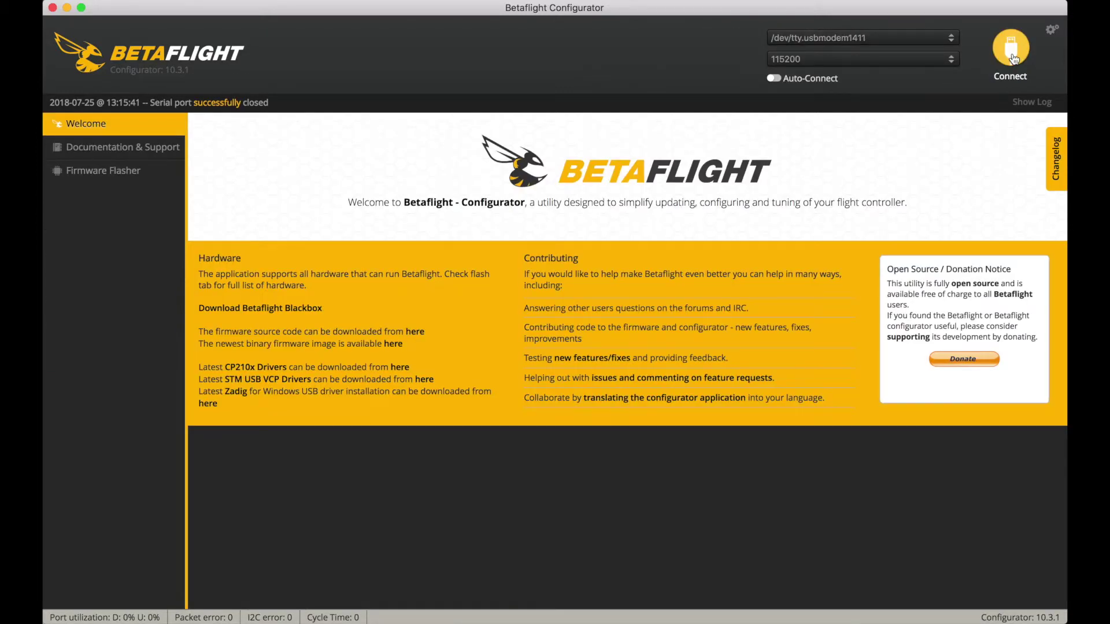
In the Firmware Flasher, select board CRAZYBEEF3FR and firmware version 3.4.0
left_click(124, 174)
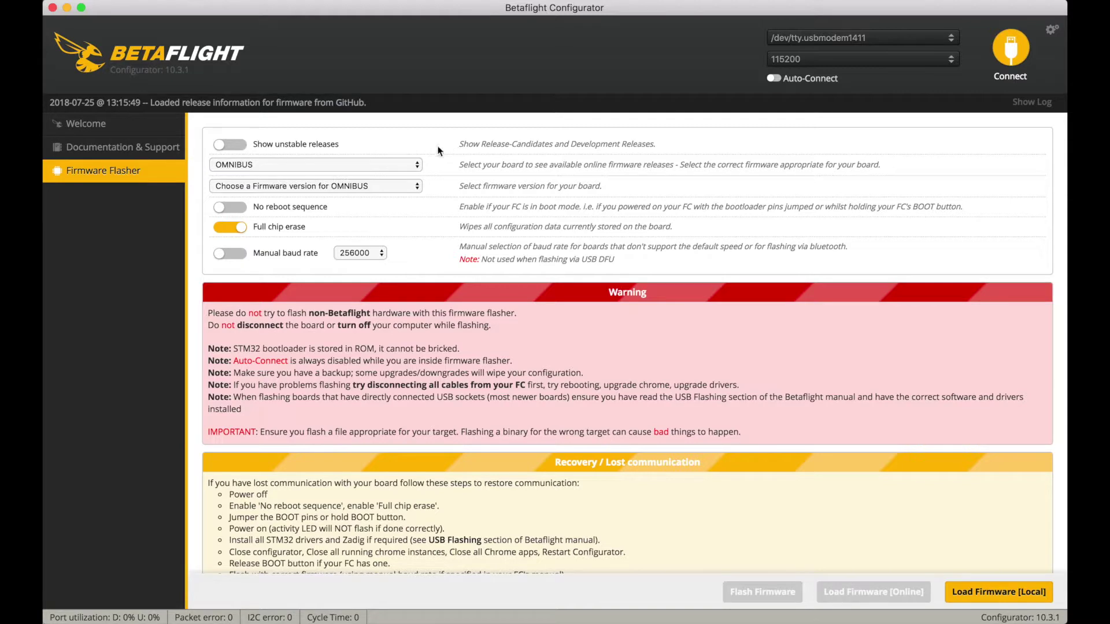
left_click(398, 166)
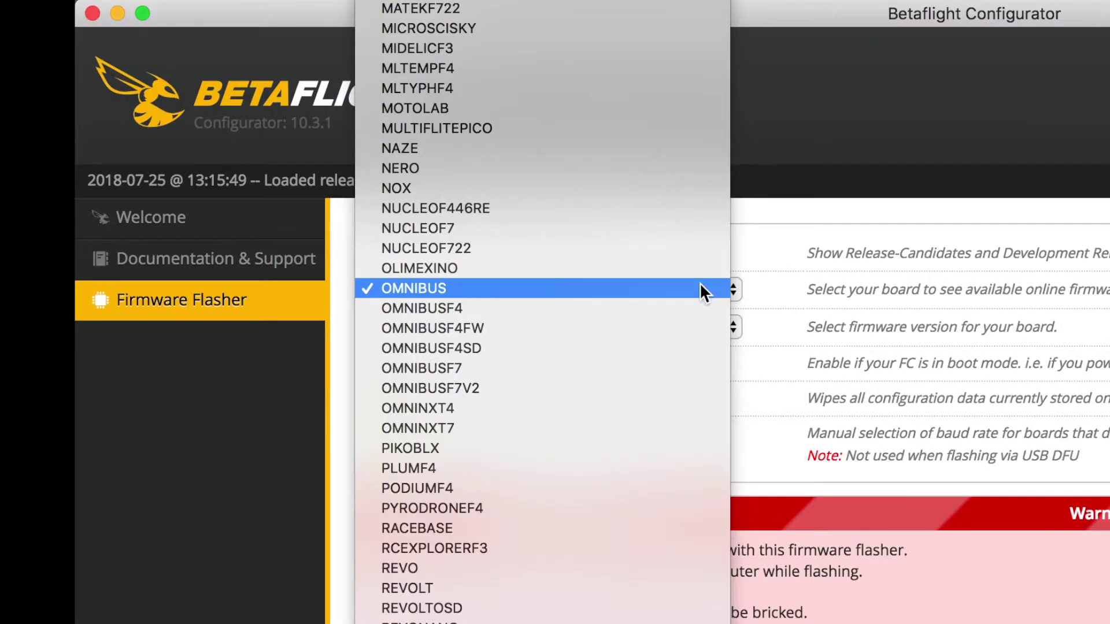
scroll(700, 282, "up", 15)
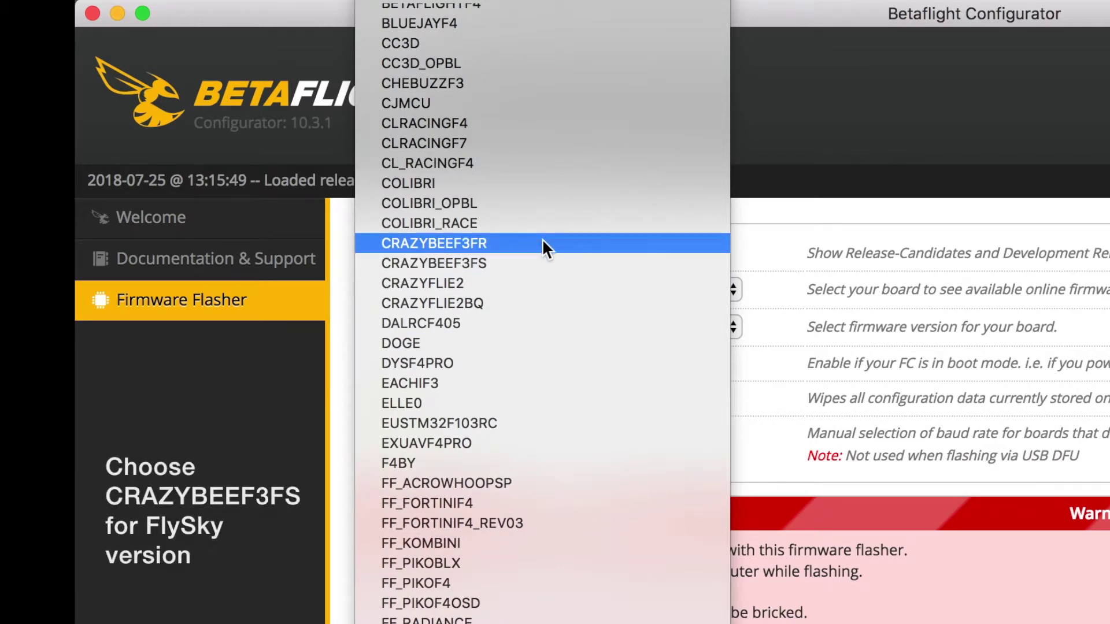
left_click(544, 247)
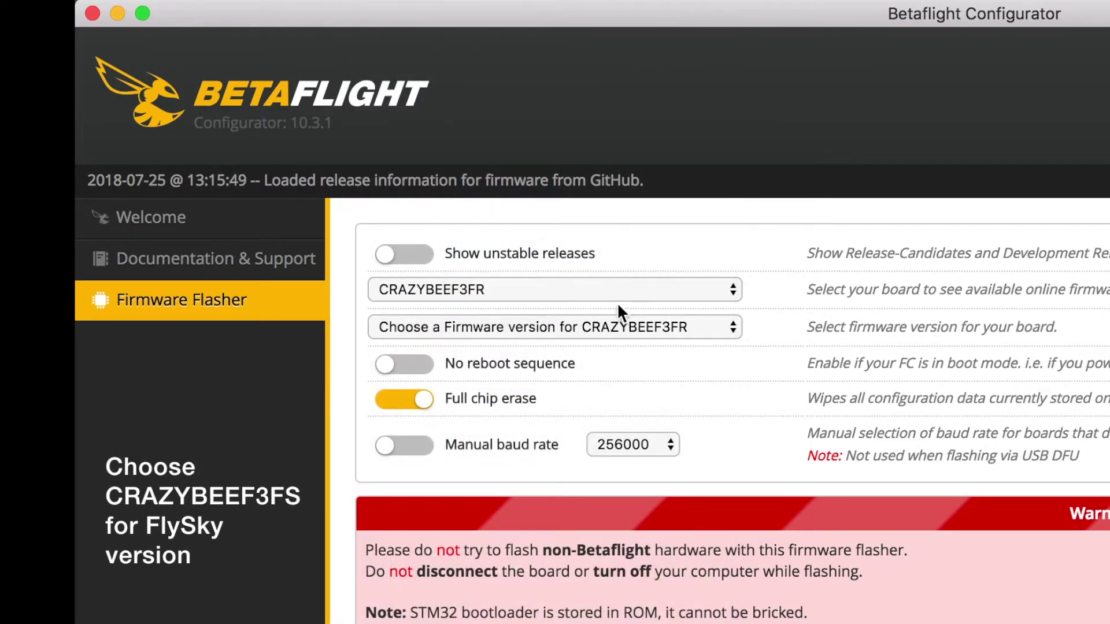
left_click(638, 327)
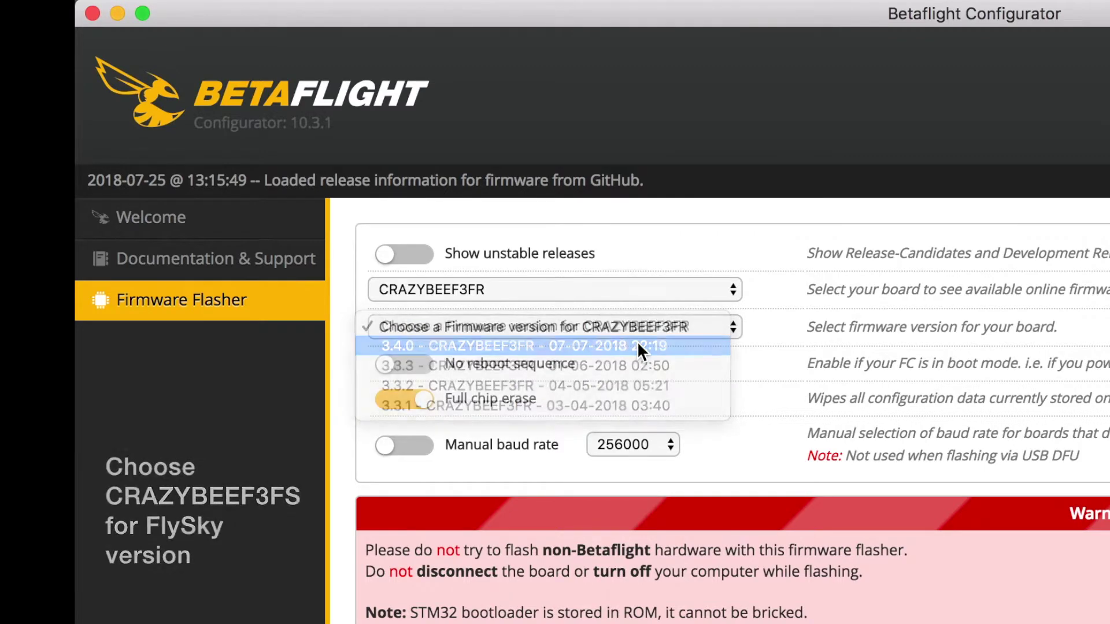
left_click(638, 346)
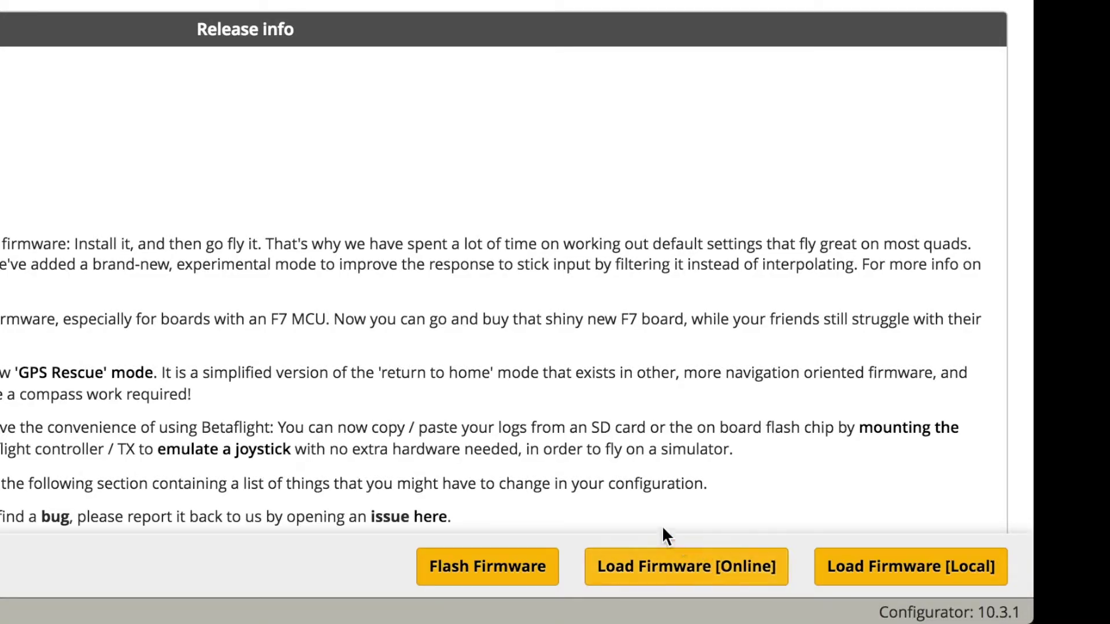
Flash the 3.4.0 firmware, reconnect to the CLI, then browse folders in TextEdit's Open dialog
left_click(487, 575)
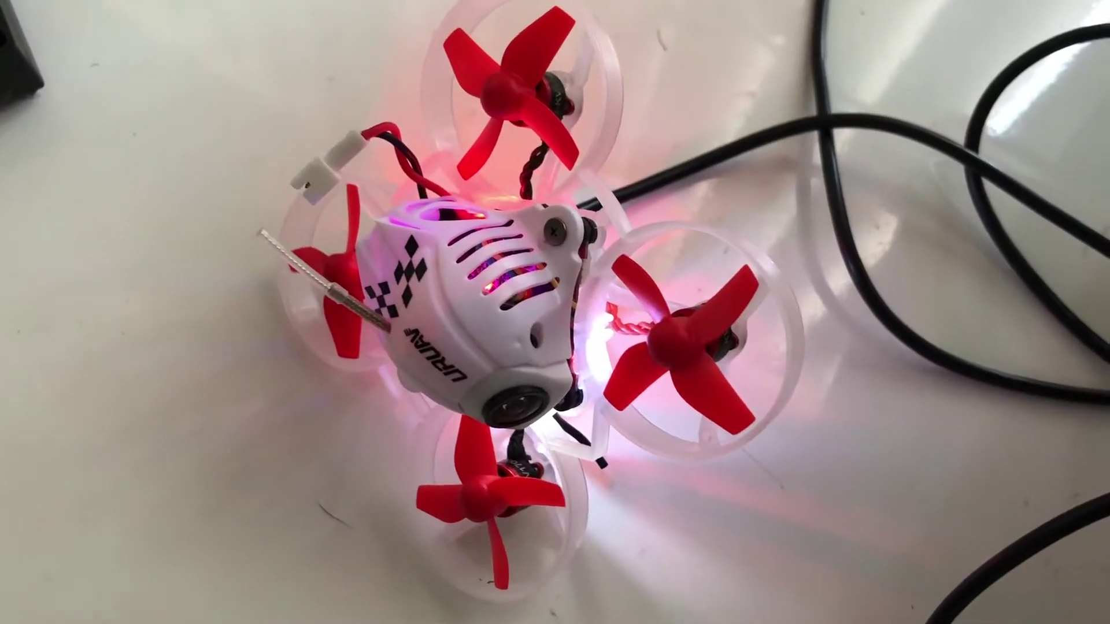
left_click(1011, 48)
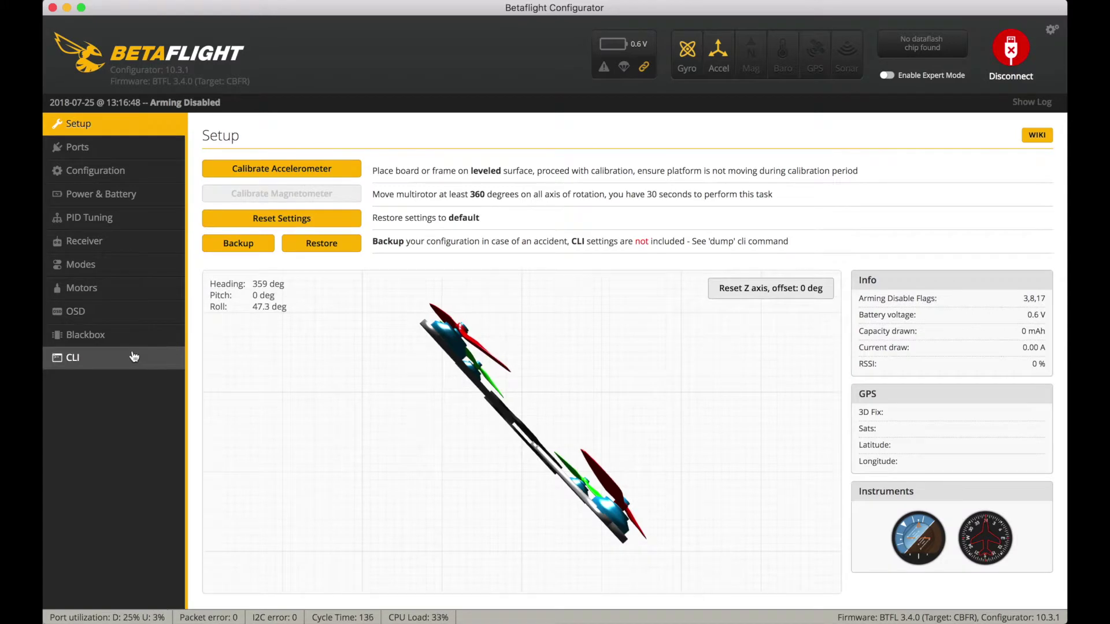
left_click(133, 357)
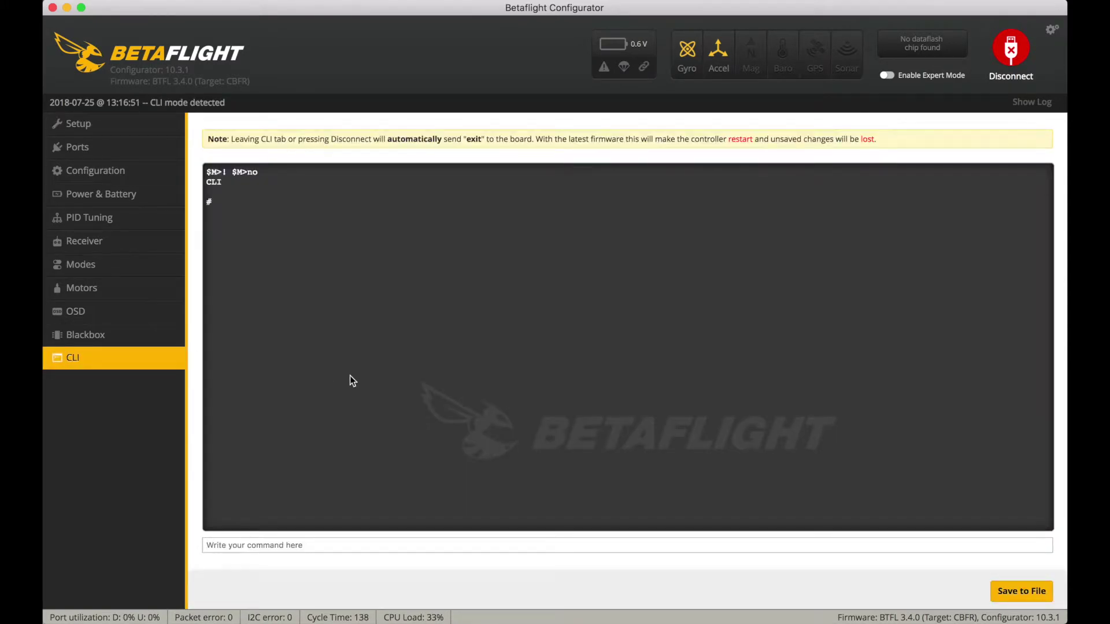
key("super+Tab")
key("super+Tab")
left_click(553, 90)
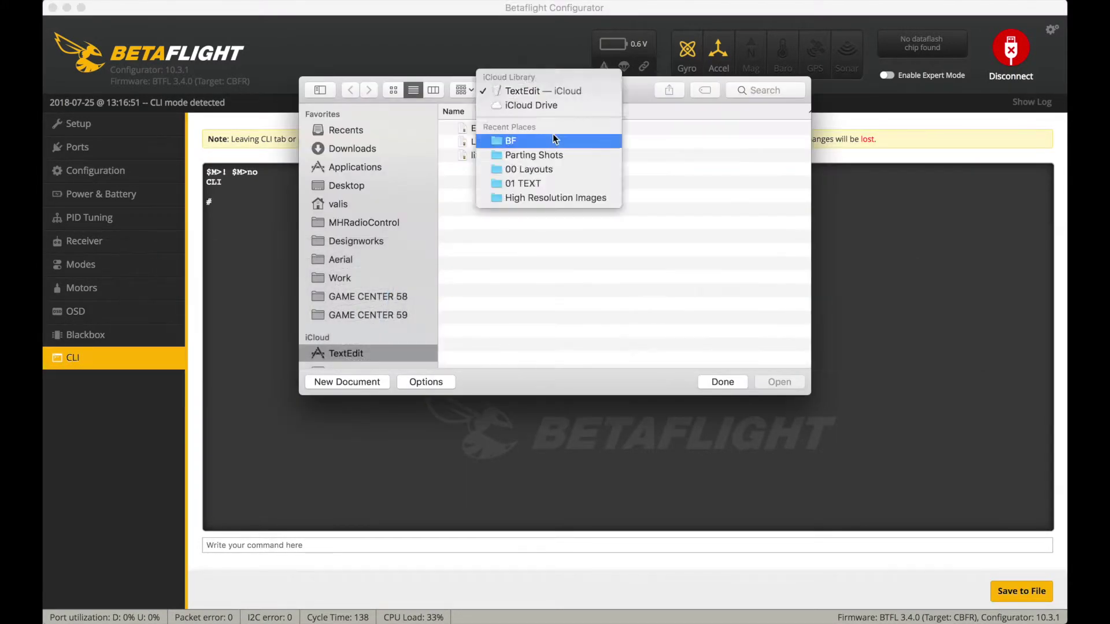
Open BTFL_cli_UR65_20180725_131528.txt from BF in TextEdit, select all text, and return to Betaflight
left_click(552, 133)
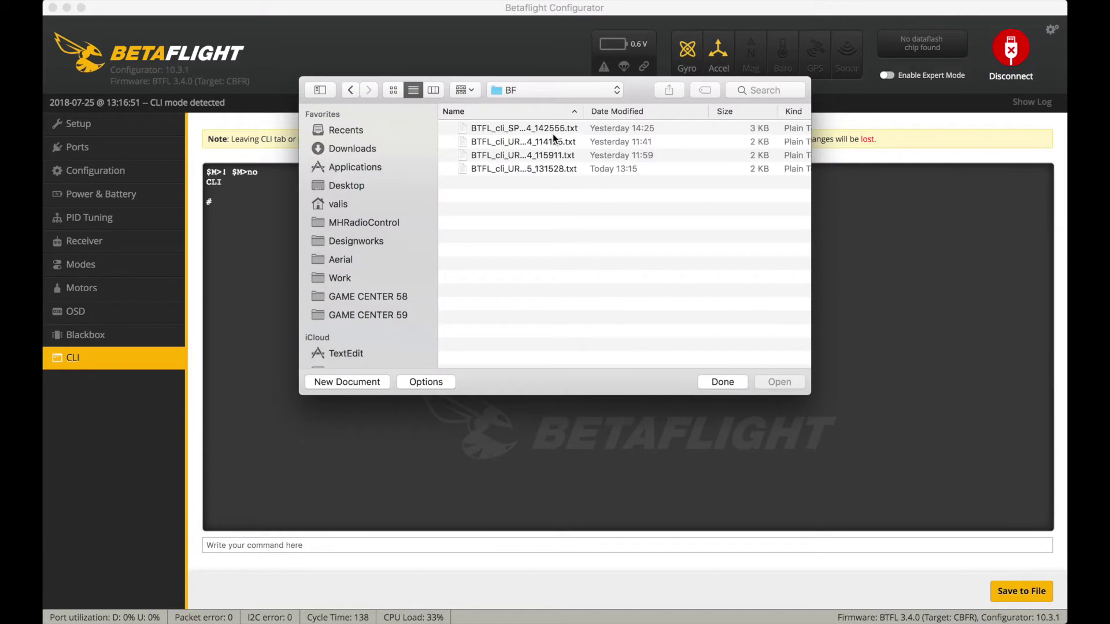
left_click(549, 168)
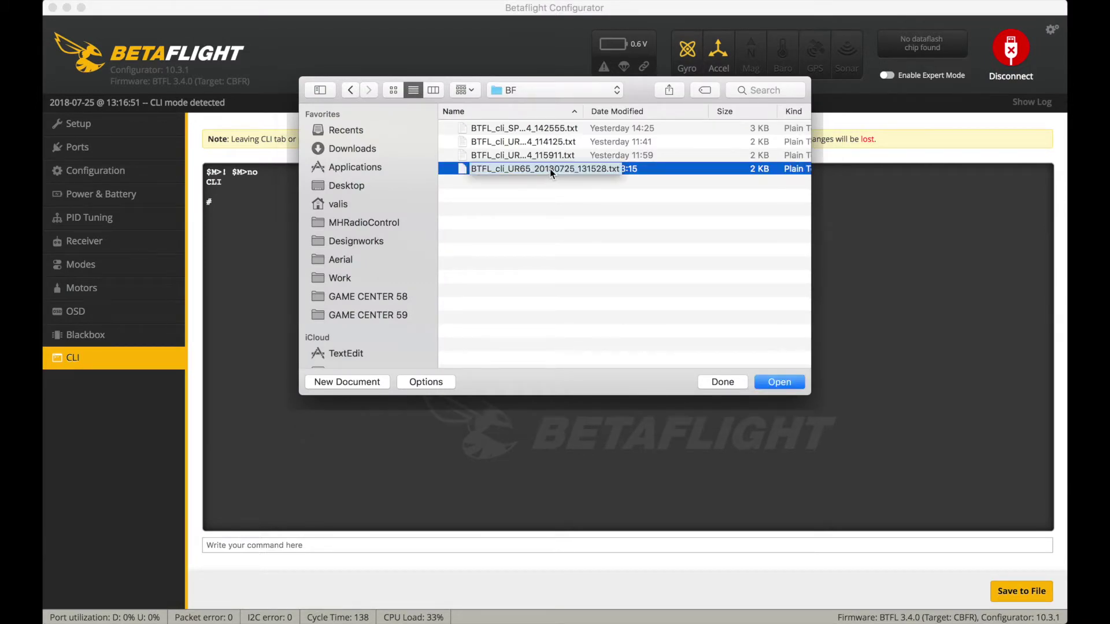
double_click(550, 168)
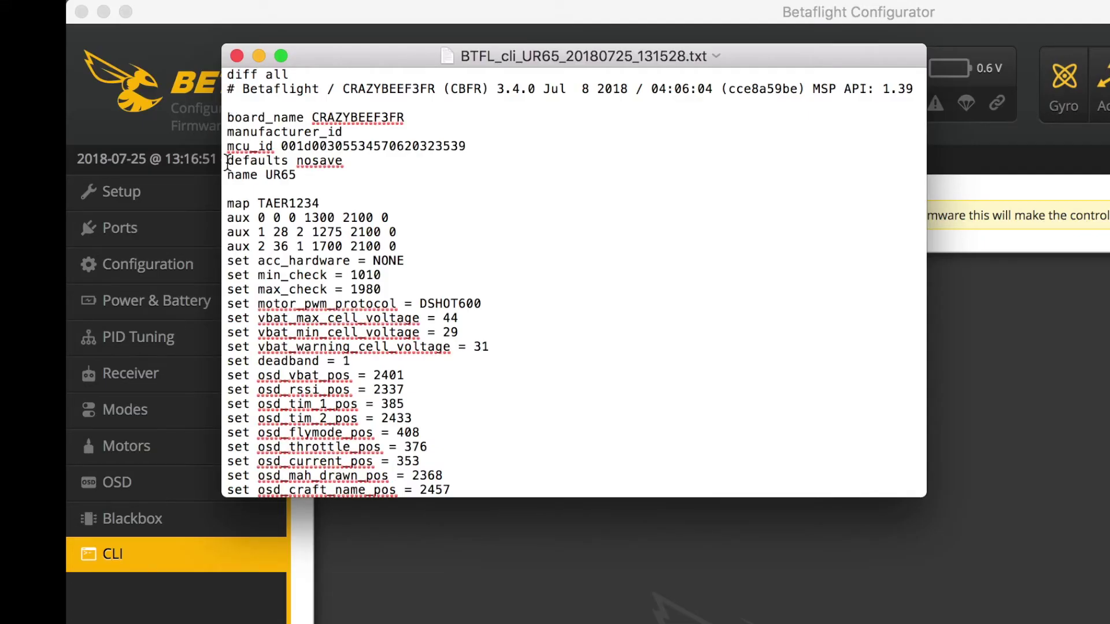
left_click(228, 175)
scroll(565, 255, "down", 20)
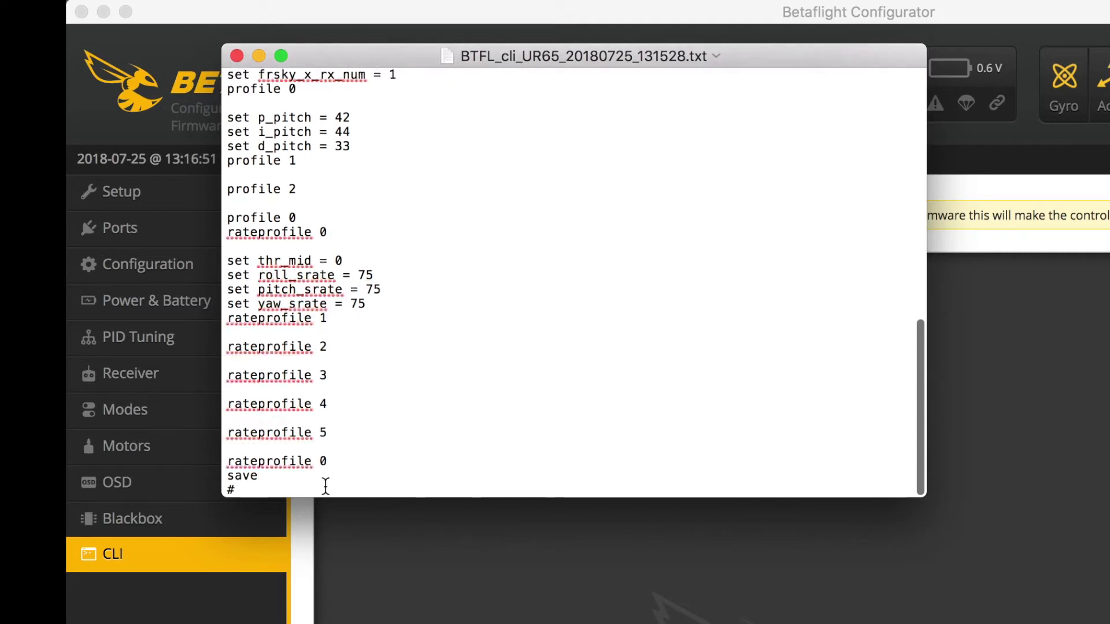
key("super+a")
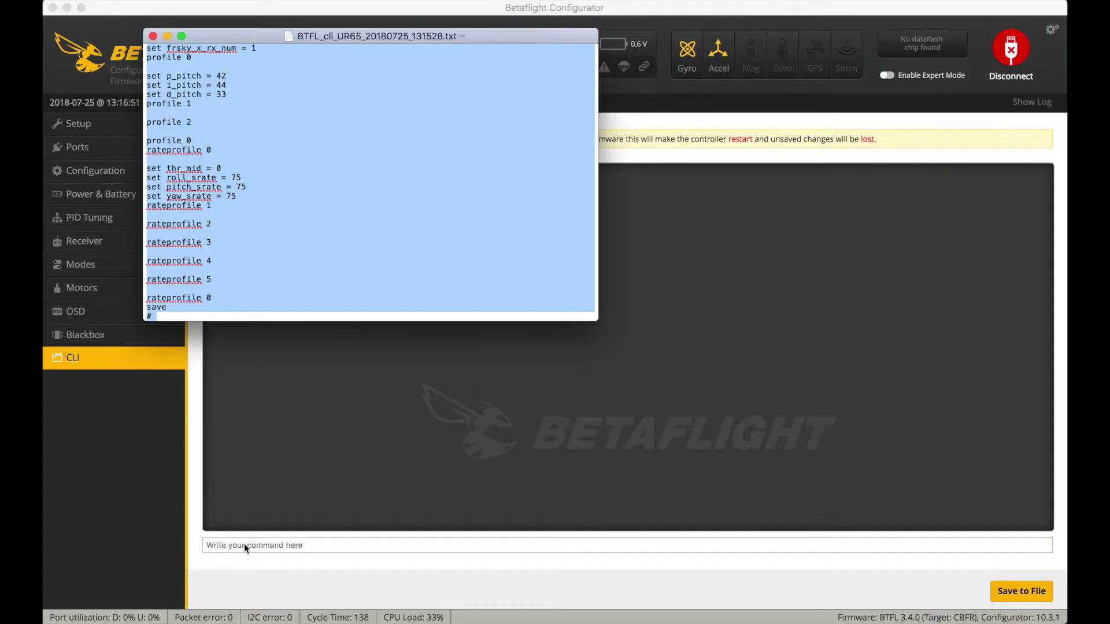
left_click(244, 546)
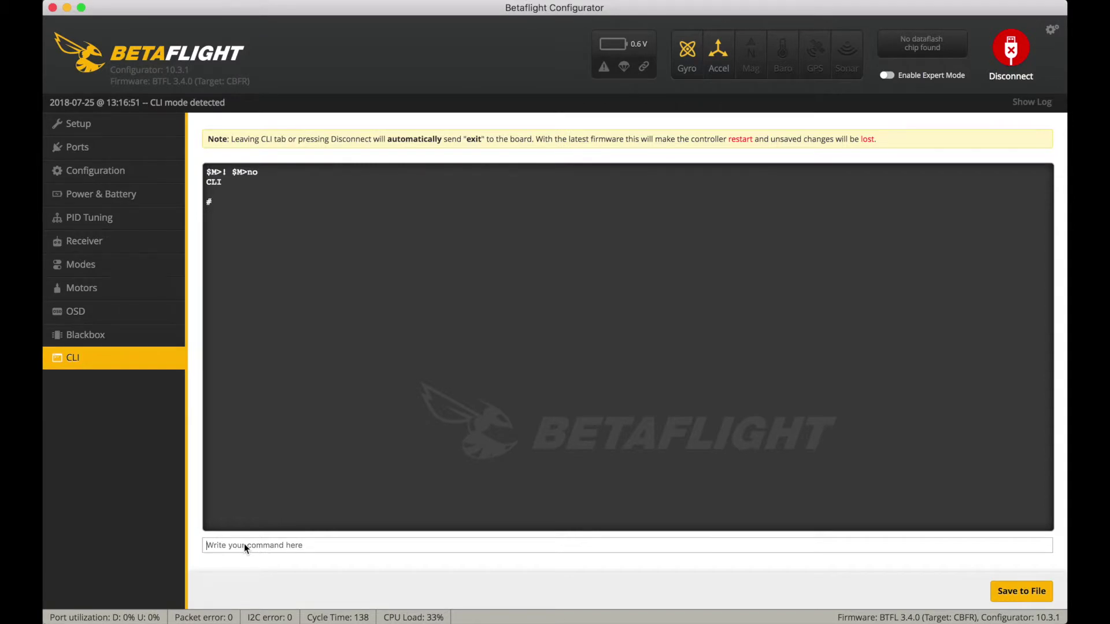
Paste the backed-up diff into the CLI and run it to restore and save the settings
type("#")
key("Return")
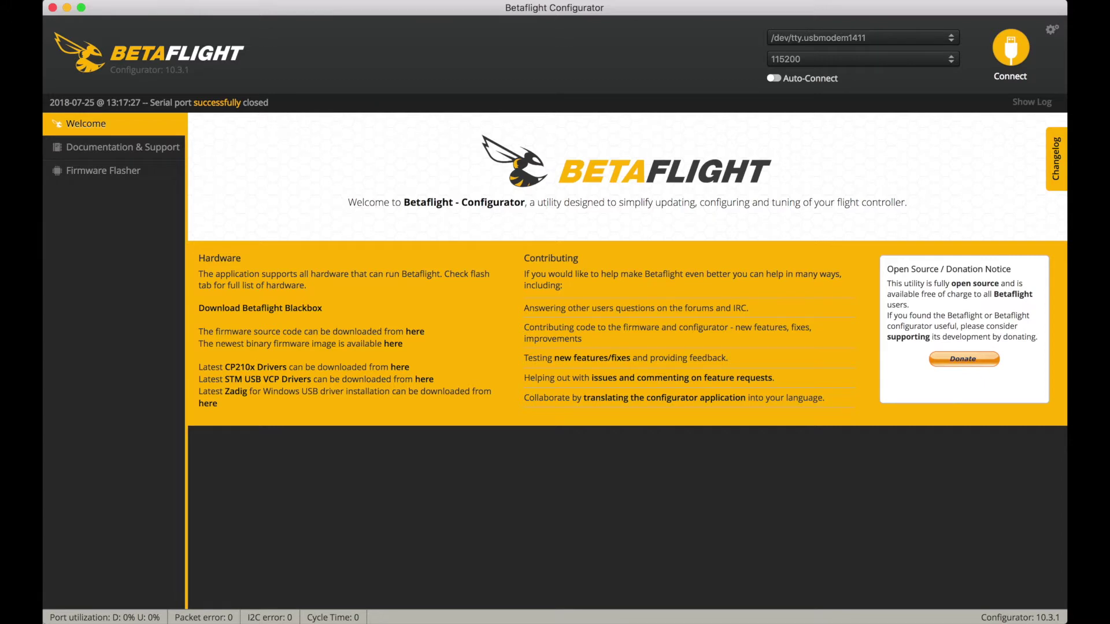
Reconnect and review the restored PID Tuning and Configuration settings
left_click(1008, 56)
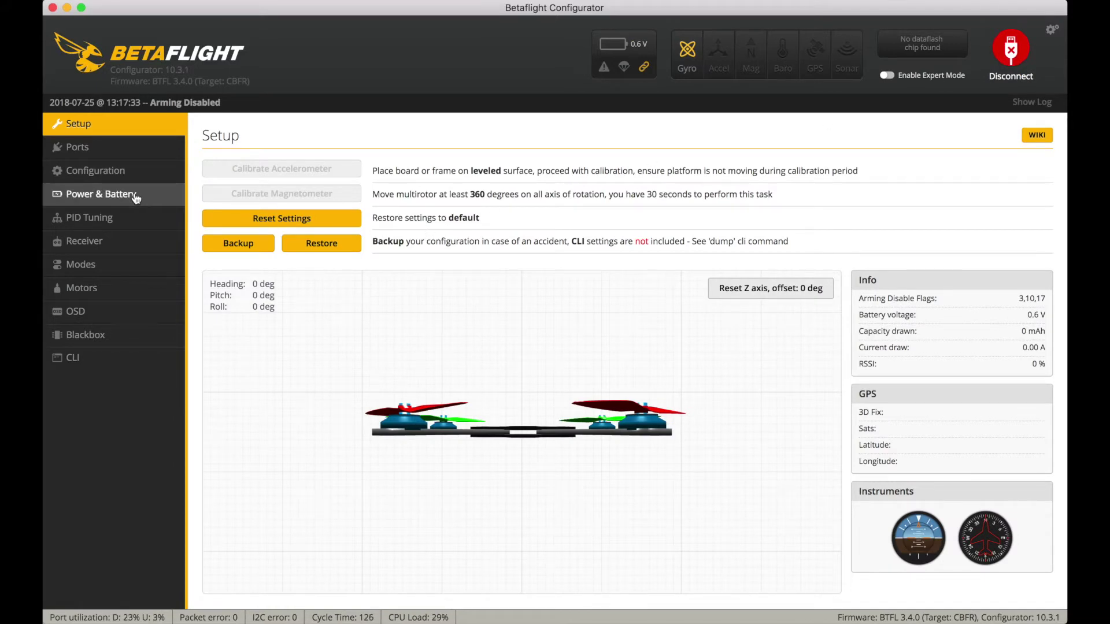
left_click(109, 221)
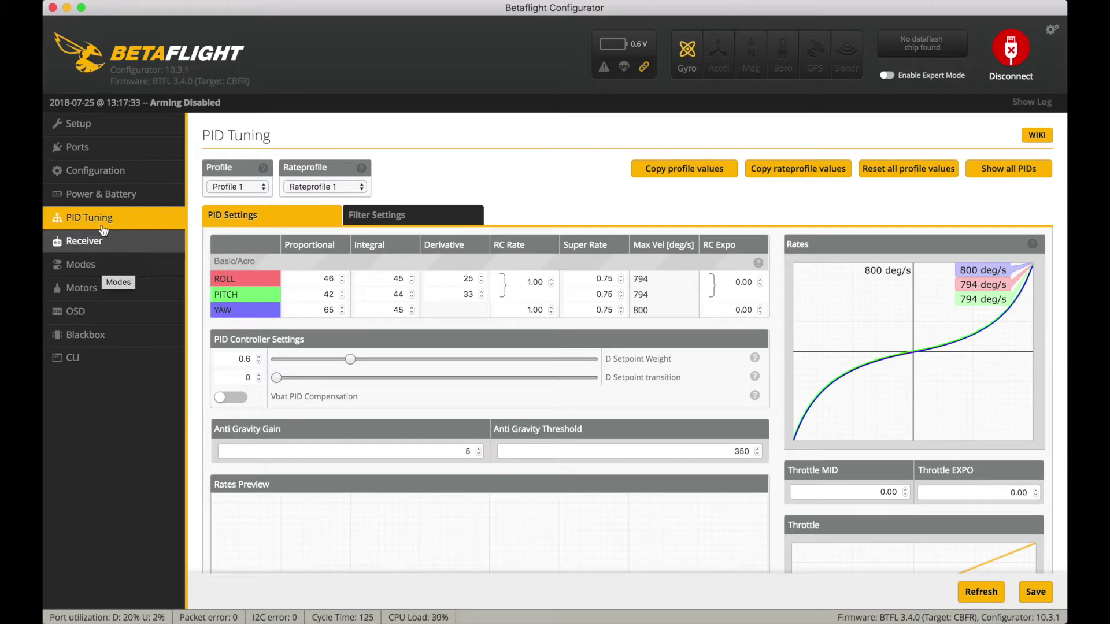
left_click(109, 172)
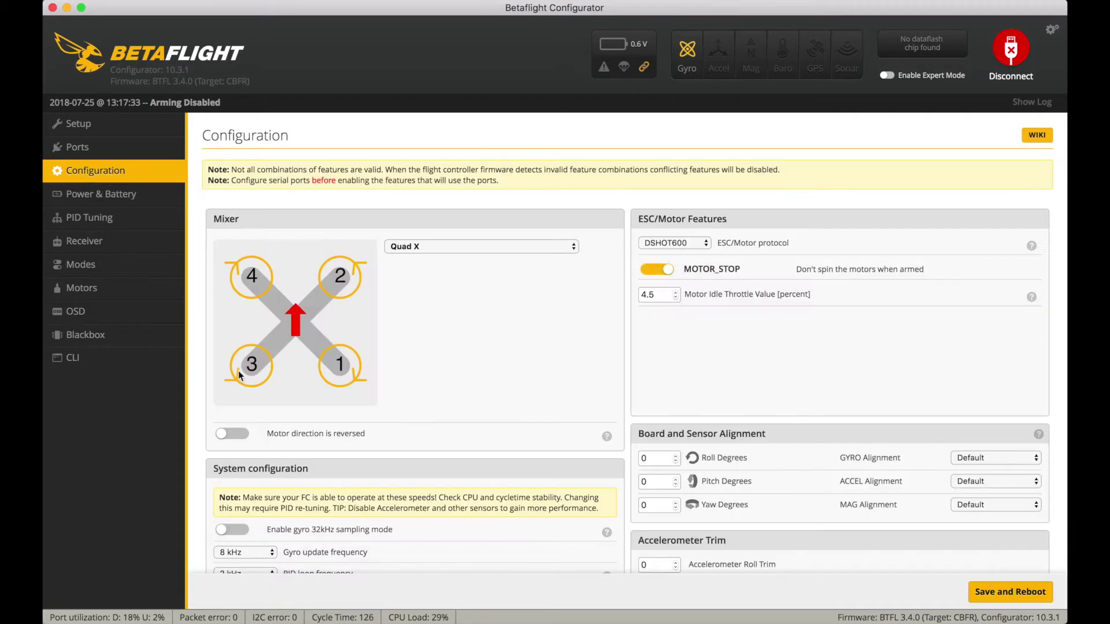
scroll(238, 370, "down", 5)
scroll(240, 376, "down", 2)
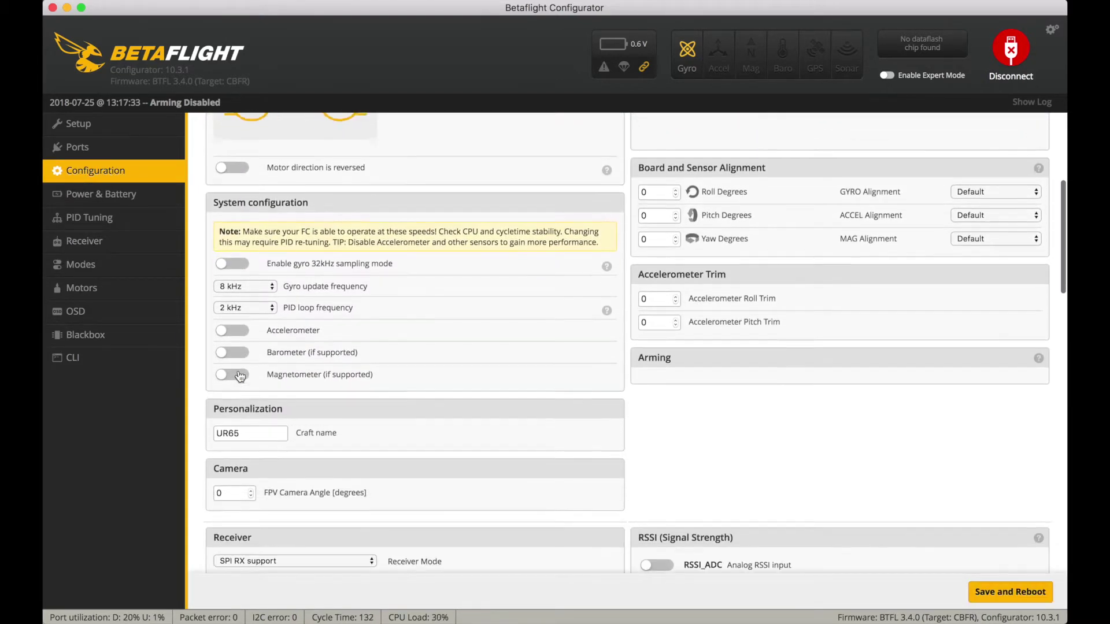
Run 'version' in the CLI to confirm Betaflight 3.4.0 CRAZYBEEF3FR
left_click(98, 359)
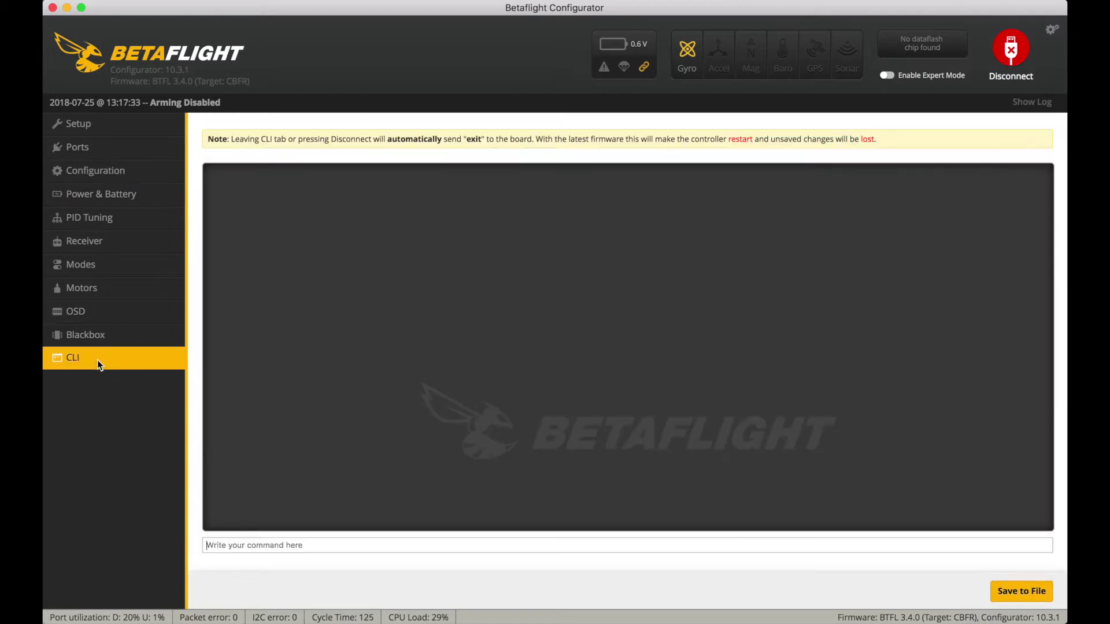
type("versio")
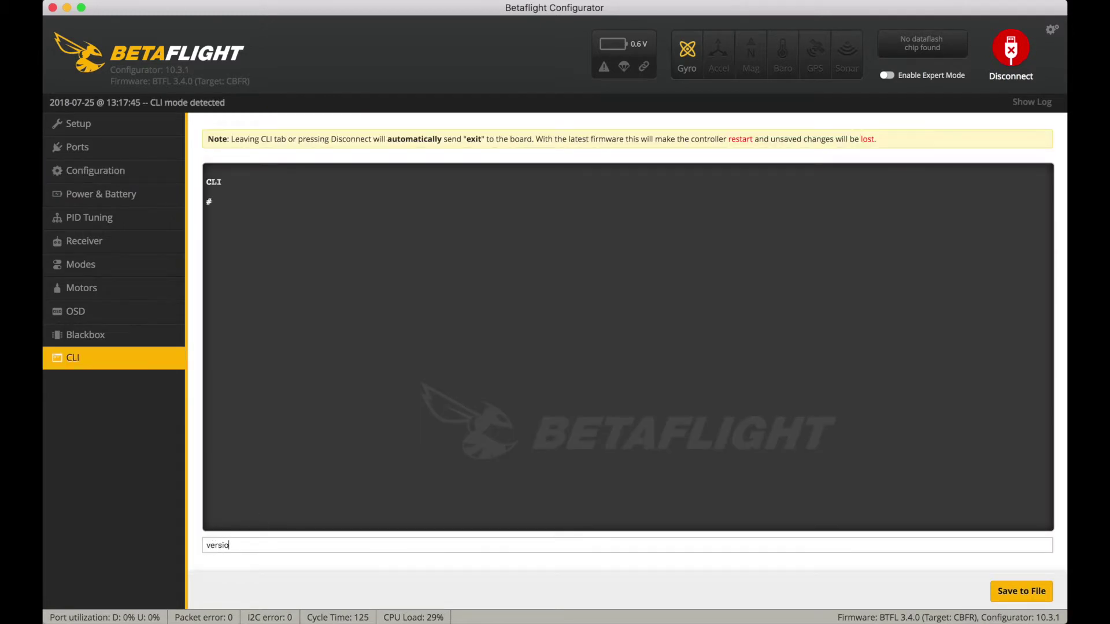
type("n")
key("Return")
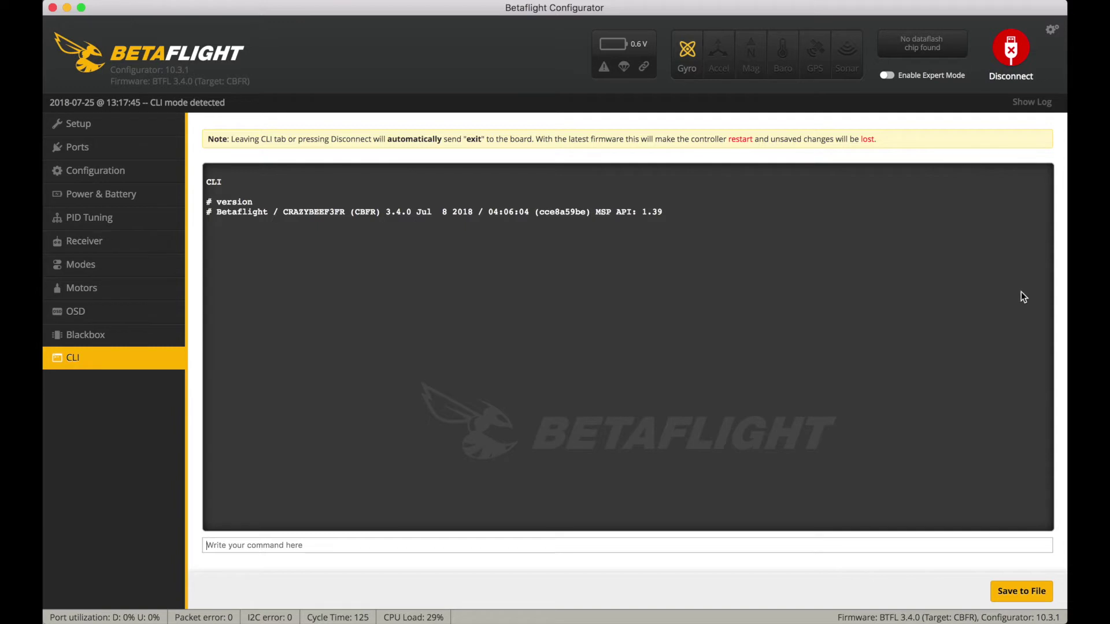
Disconnect the reflashed CRAZYBEEF3FR board from Betaflight Configurator
left_click(1012, 49)
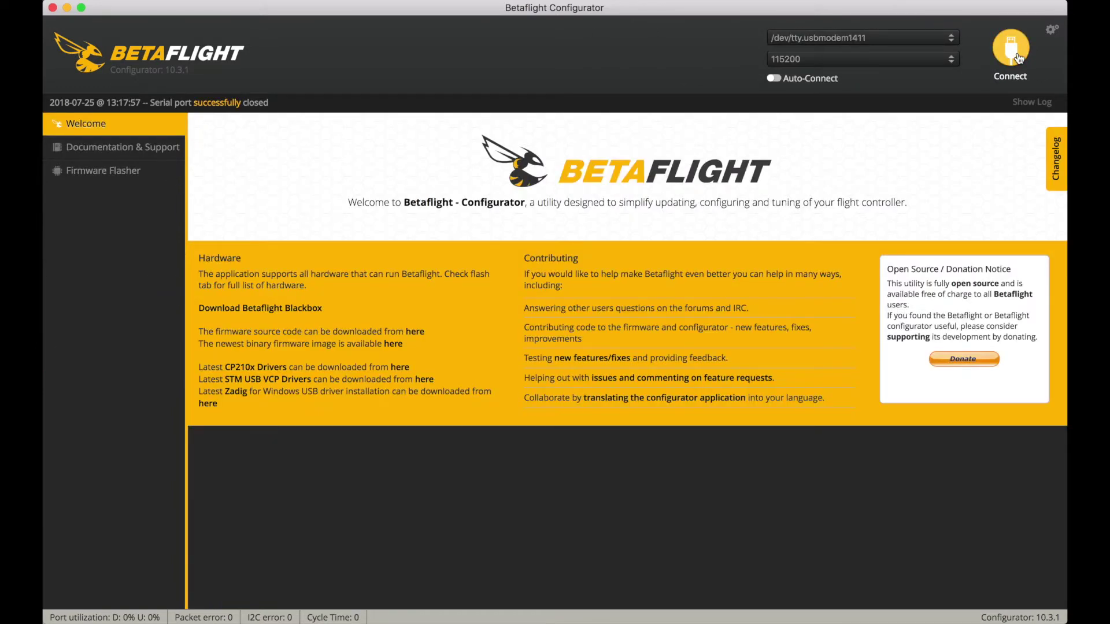